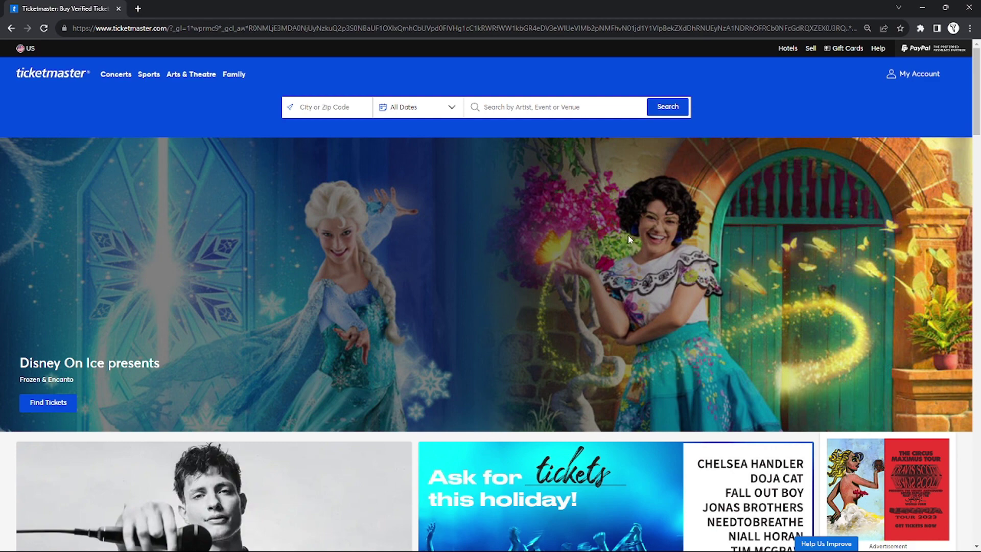
pyautogui.scroll(-3, 662, 226)
pyautogui.scroll(2, 651, 267)
pyautogui.scroll(2, 651, 267)
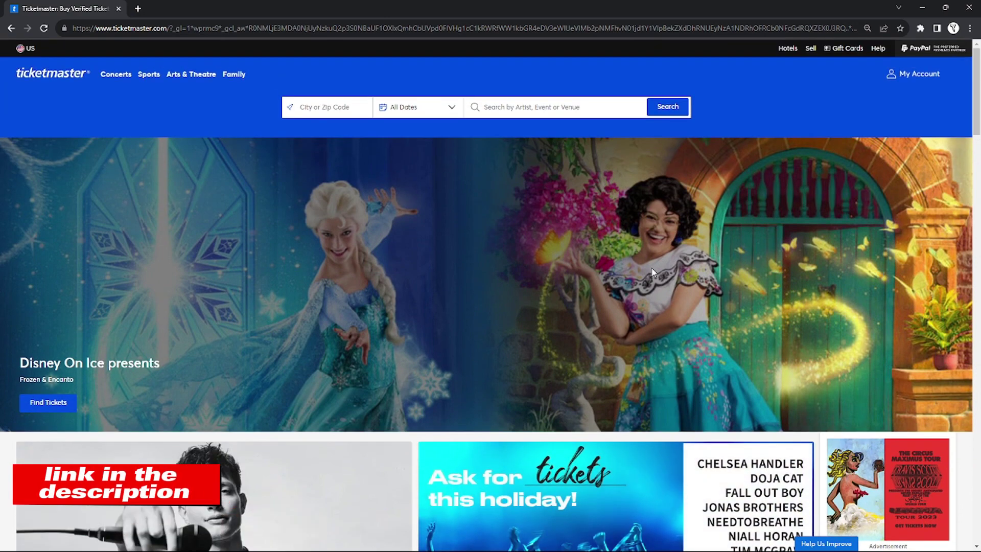
pyautogui.scroll(-1, 652, 272)
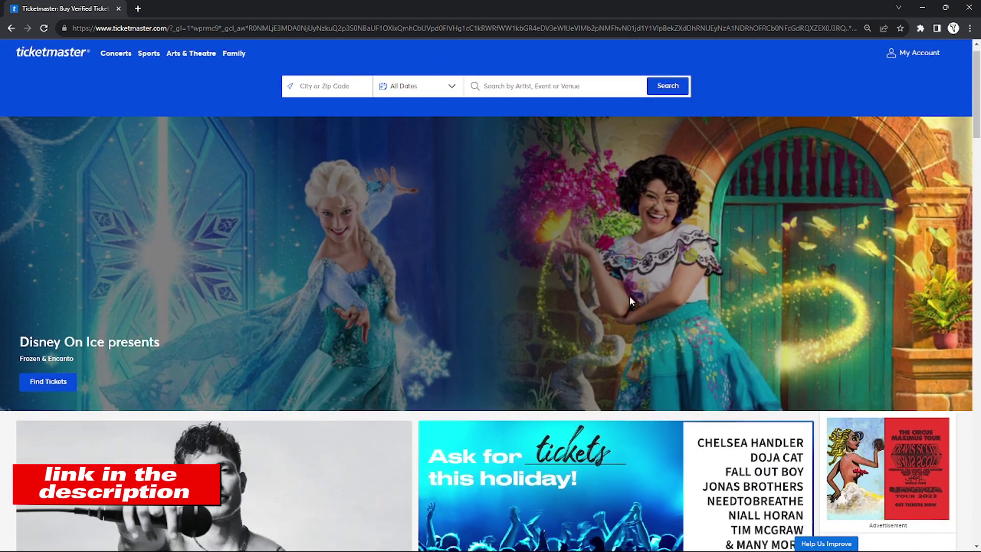
pyautogui.scroll(-3, 629, 297)
pyautogui.scroll(-1, 629, 296)
pyautogui.scroll(4, 622, 304)
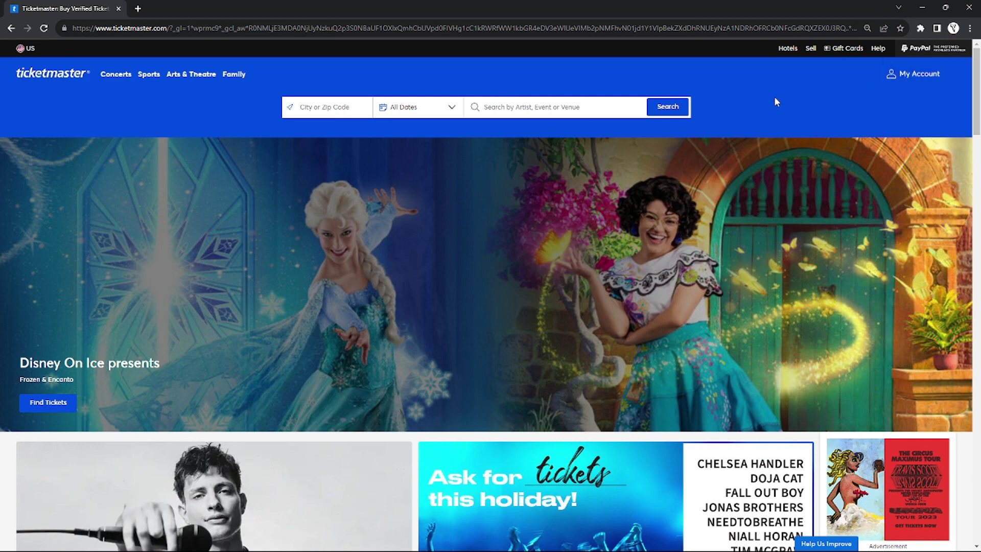
pyautogui.scroll(-5, 774, 98)
pyautogui.scroll(-5, 767, 153)
pyautogui.scroll(4, 762, 184)
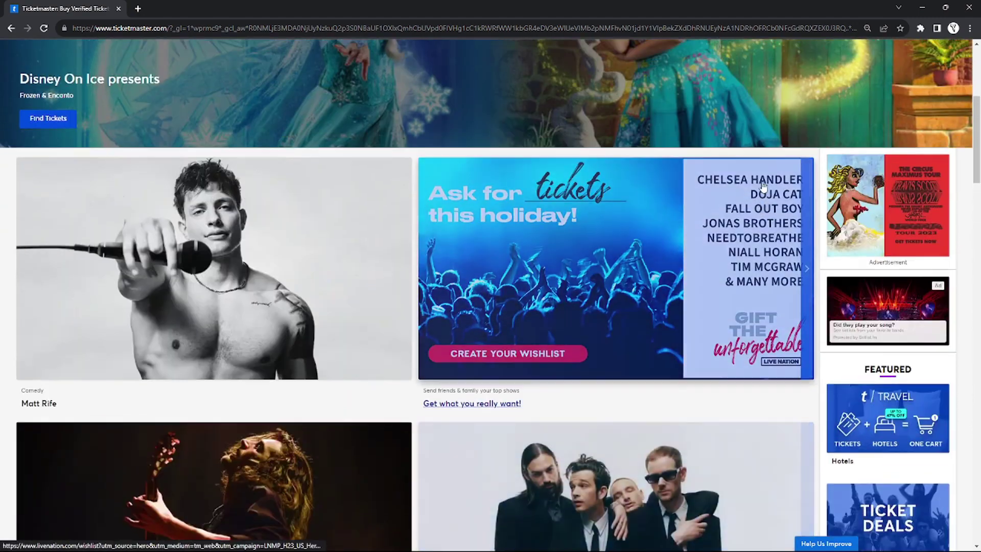
pyautogui.scroll(5, 764, 184)
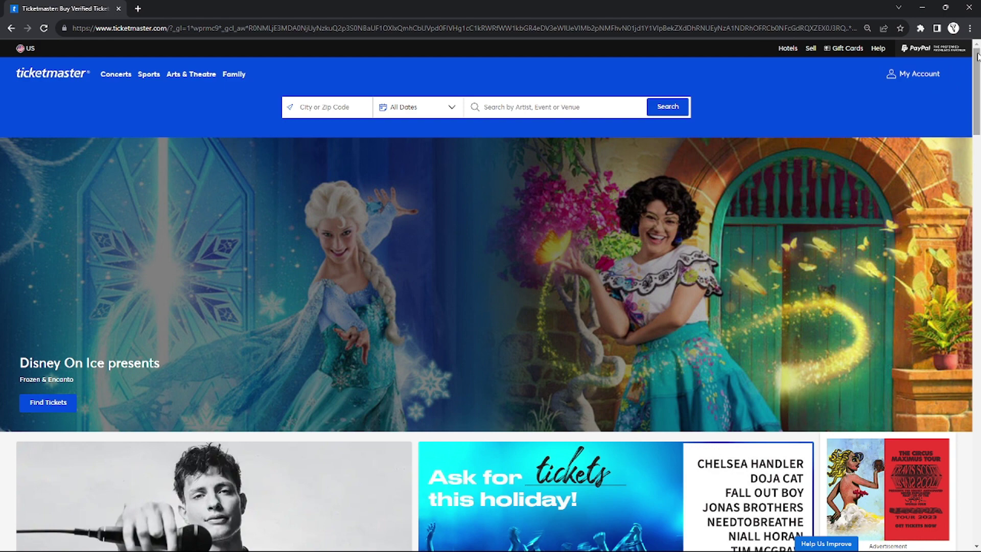
# - Open Profile Details from My Account > My Profile to see the name and email
pyautogui.click(907, 77)
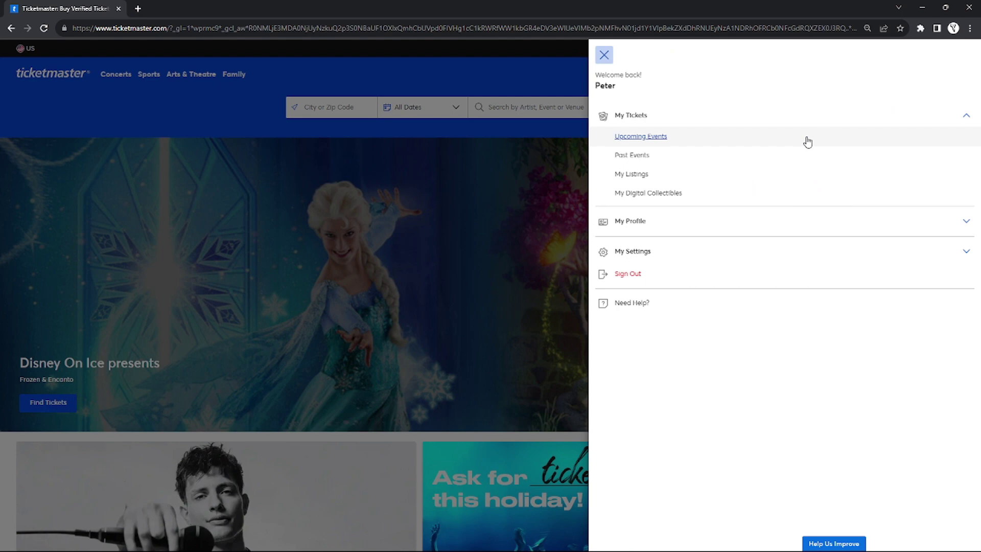
pyautogui.click(636, 221)
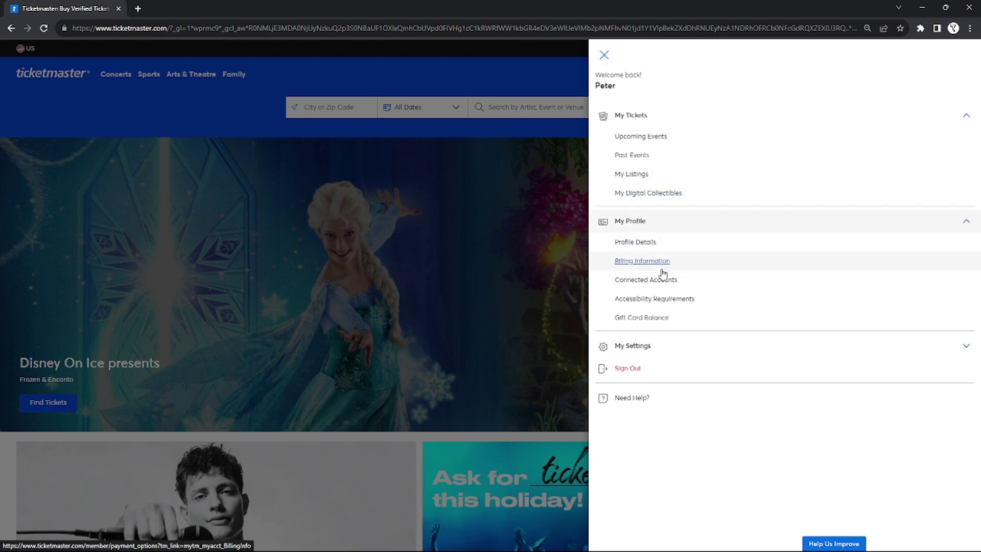
pyautogui.click(636, 242)
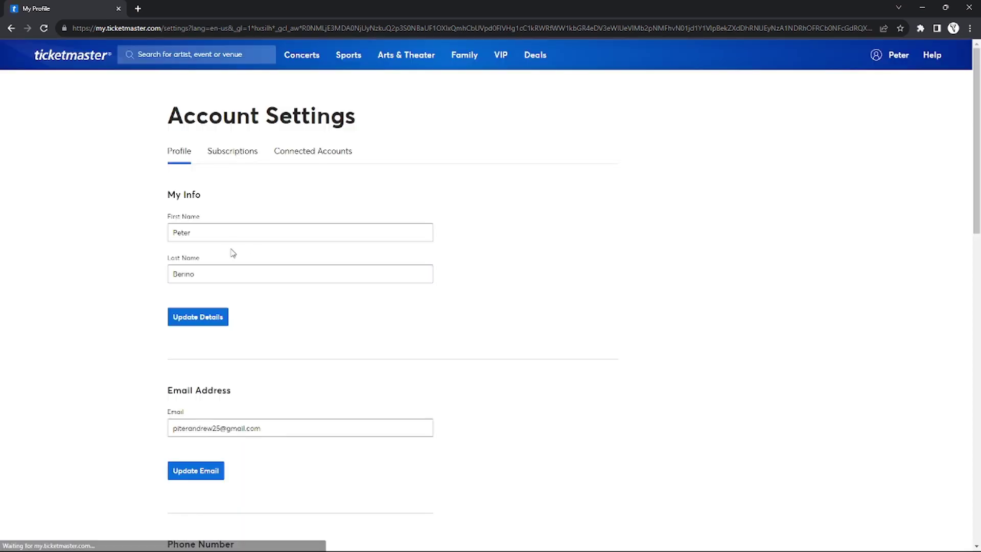
pyautogui.scroll(-3, 230, 253)
# - Replace the name before @ in the account email with a new Gmail address and submit
pyautogui.click(294, 228)
pyautogui.click(228, 262)
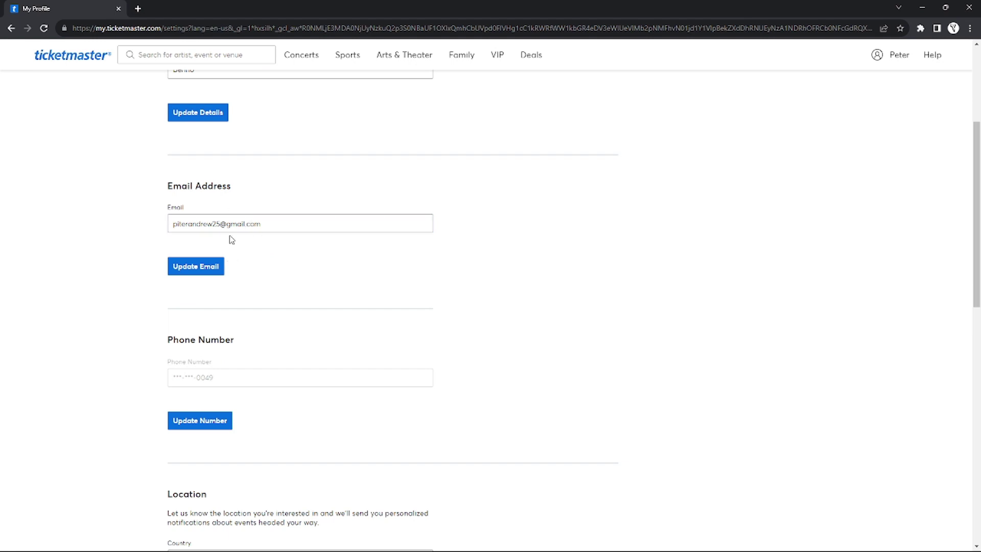
pyautogui.click(220, 222)
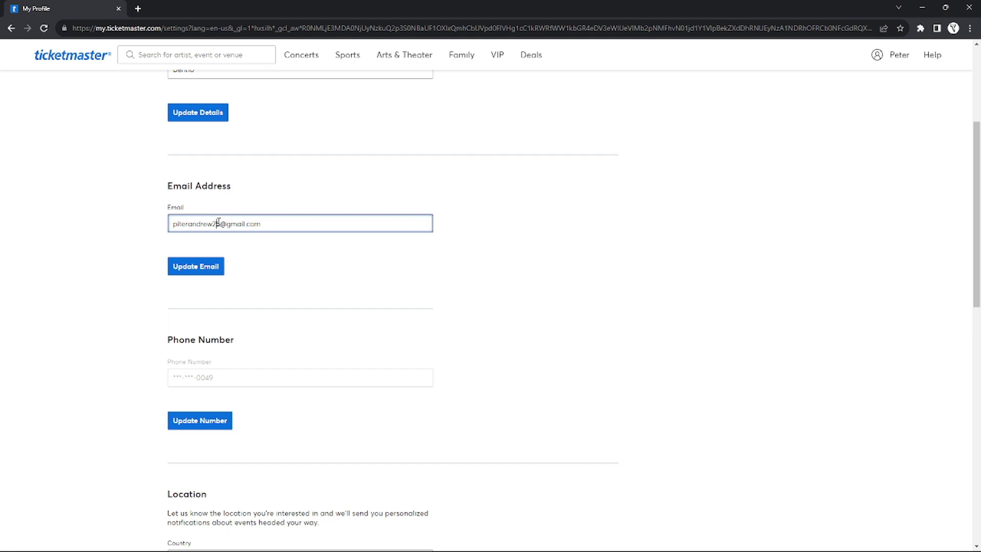
pyautogui.moveTo(221, 223); pyautogui.dragTo(173, 222)
pyautogui.click(217, 269)
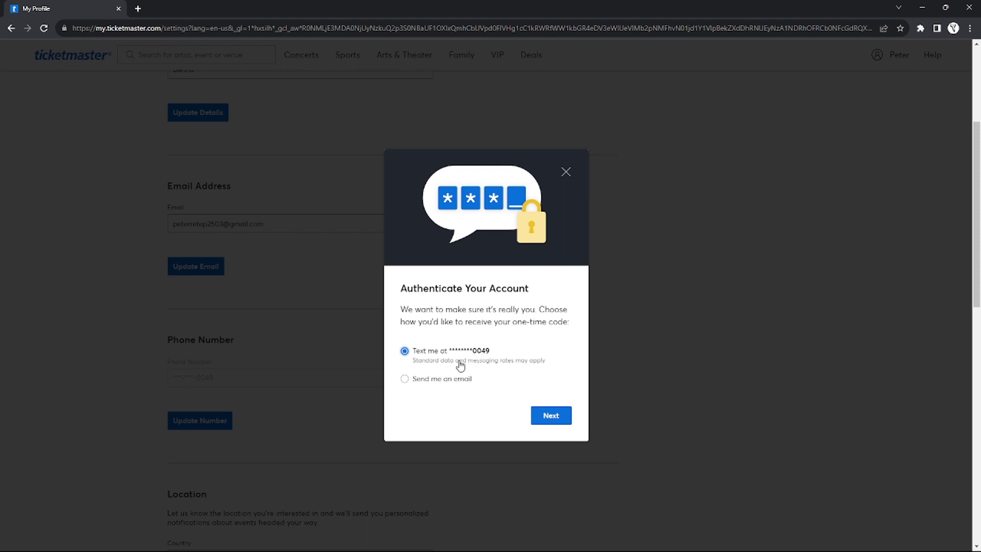
pyautogui.click(405, 379)
pyautogui.press('Return')
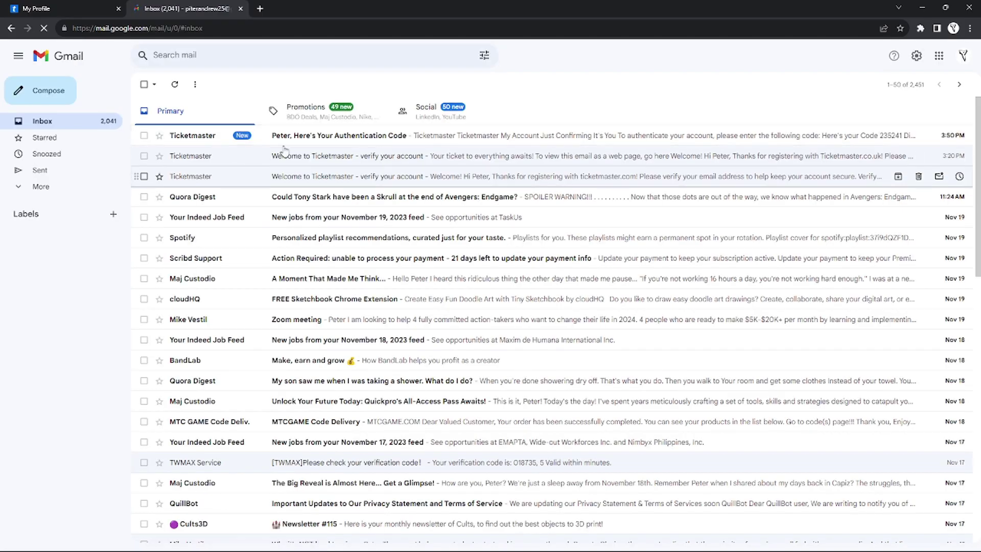
pyautogui.click(361, 136)
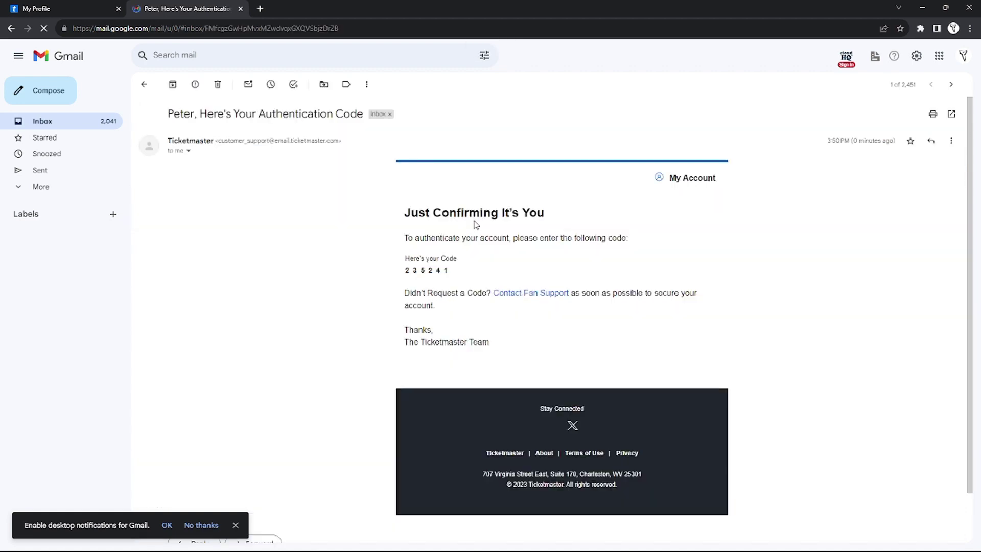
pyautogui.doubleClick(426, 270)
pyautogui.hotkey('ctrl', 'c')
pyautogui.hotkey('ctrl', 'Tab')
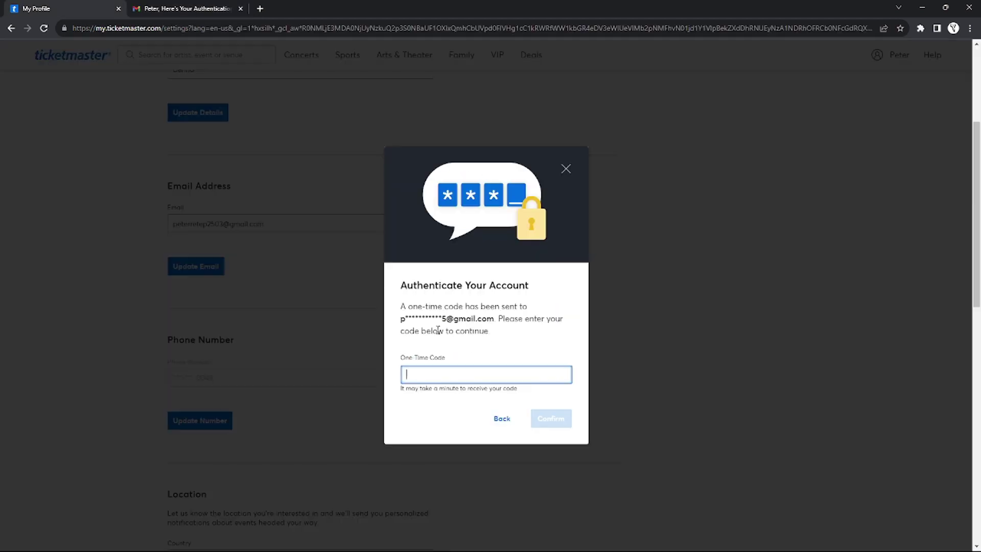
pyautogui.hotkey('ctrl', 'v')
pyautogui.click(550, 419)
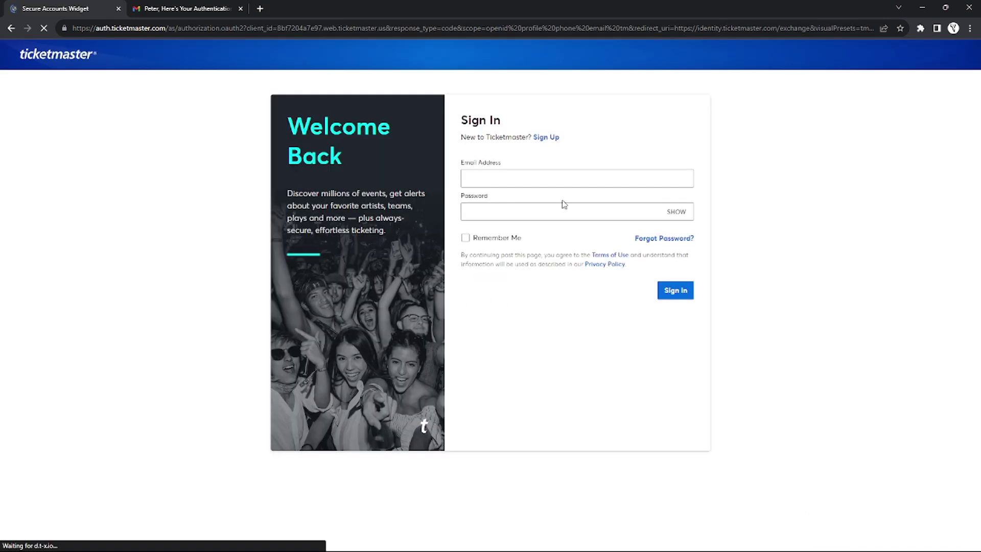
# - Sign in with the autofilled new Gmail address and saved password
pyautogui.click(522, 177)
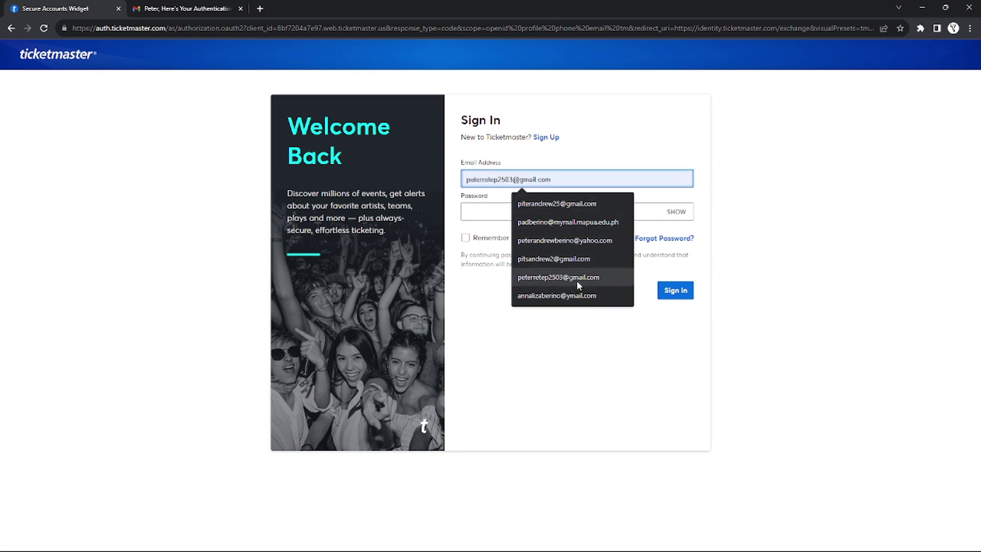
pyautogui.click(558, 277)
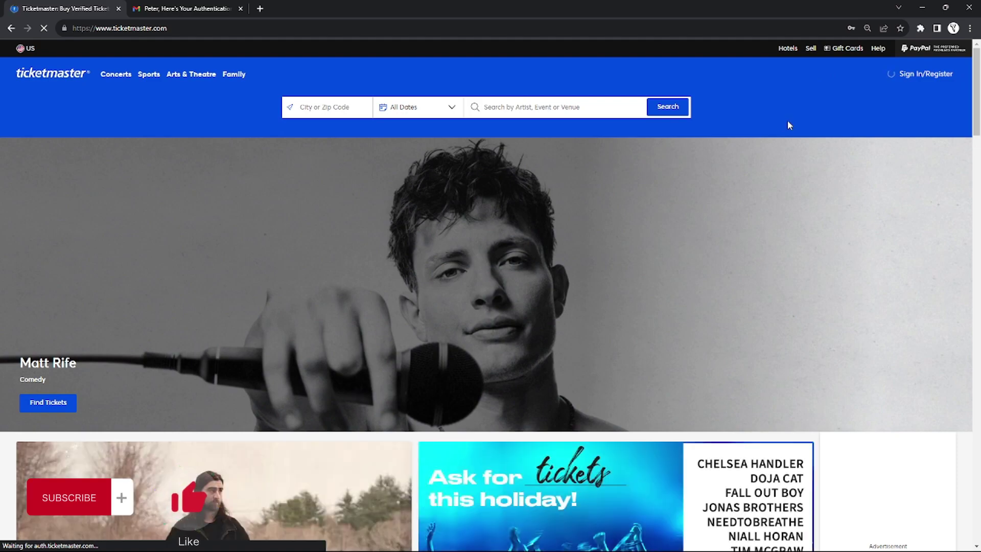
pyautogui.scroll(-5, 774, 159)
pyautogui.scroll(-8, 766, 169)
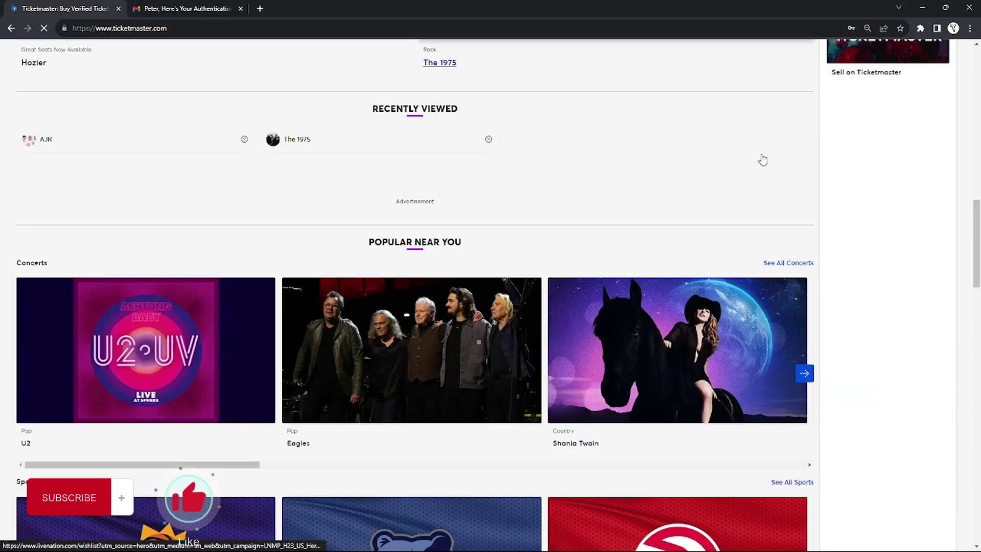